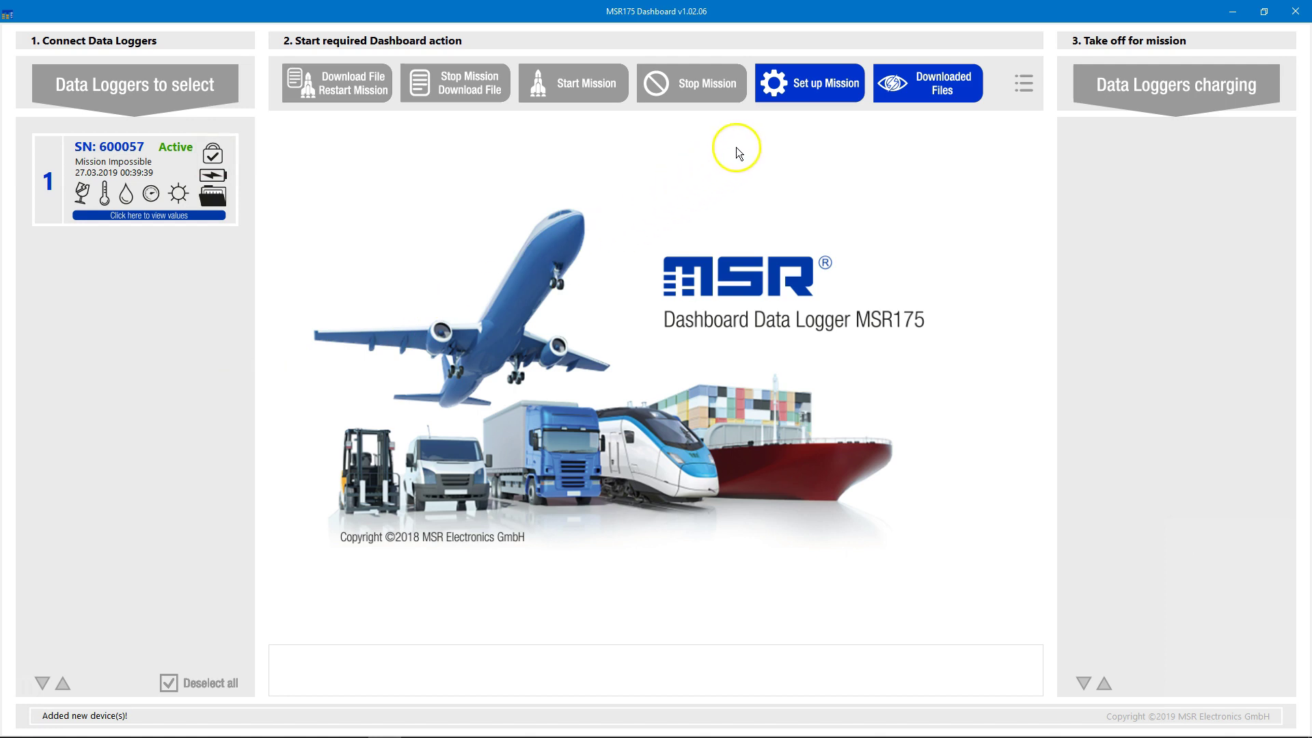
Open the Set up Mission form and cancel it without changing anything.
left_click(820, 87)
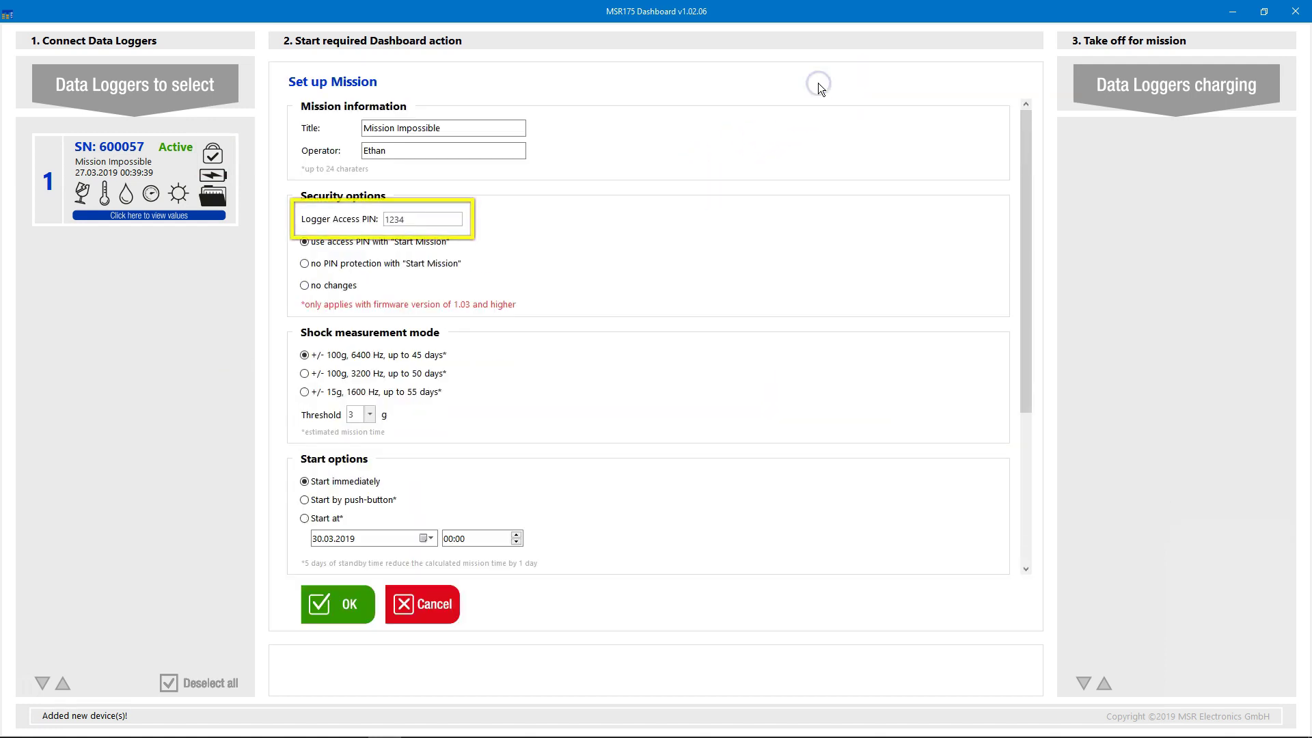
left_click(438, 608)
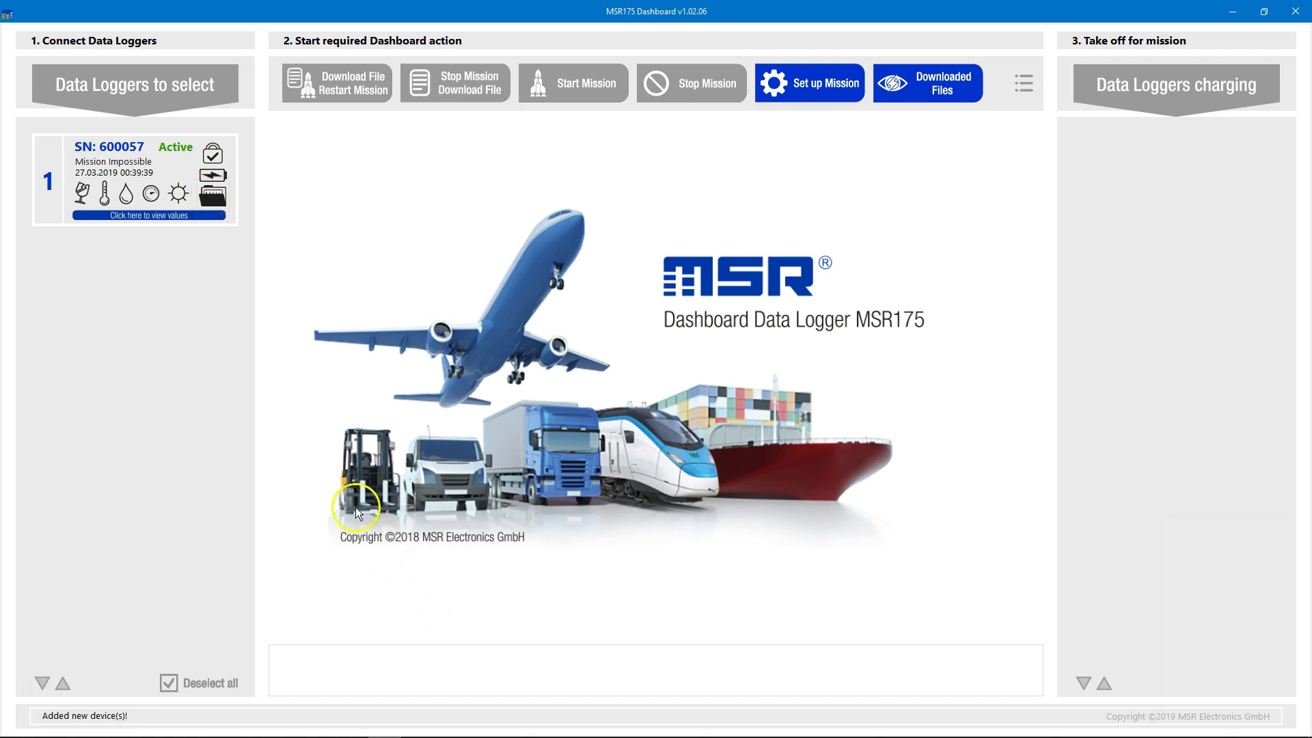
Select logger SN 600057, attempt Start Mission, and dismiss the data-erase warning.
left_click(174, 170)
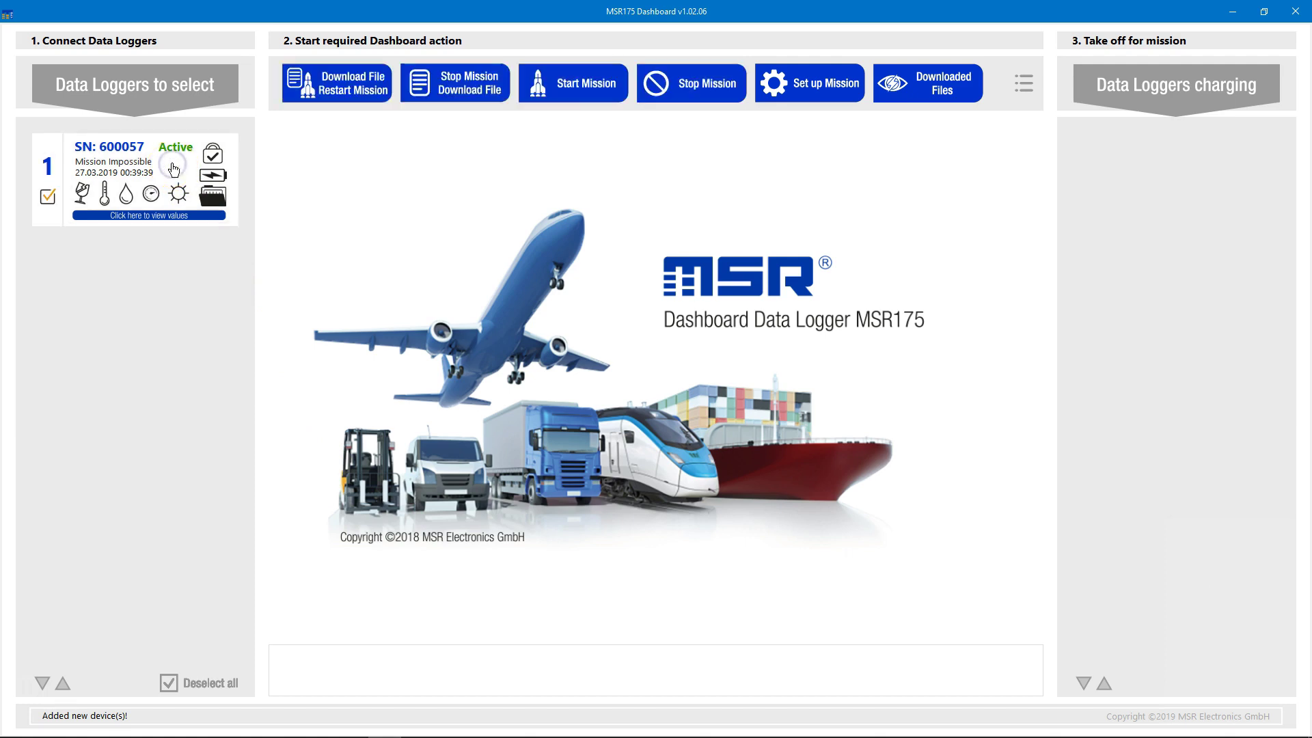
left_click(329, 165)
left_click(582, 83)
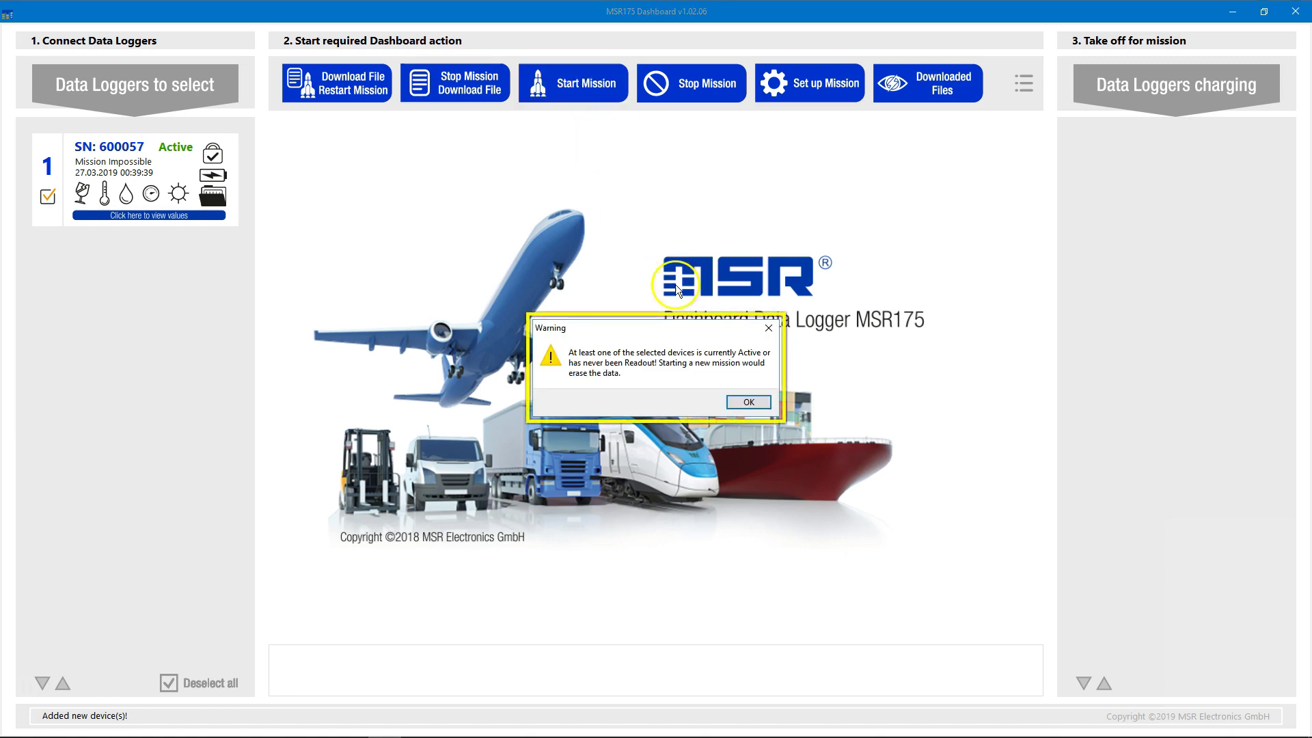
left_click(748, 403)
left_click(748, 402)
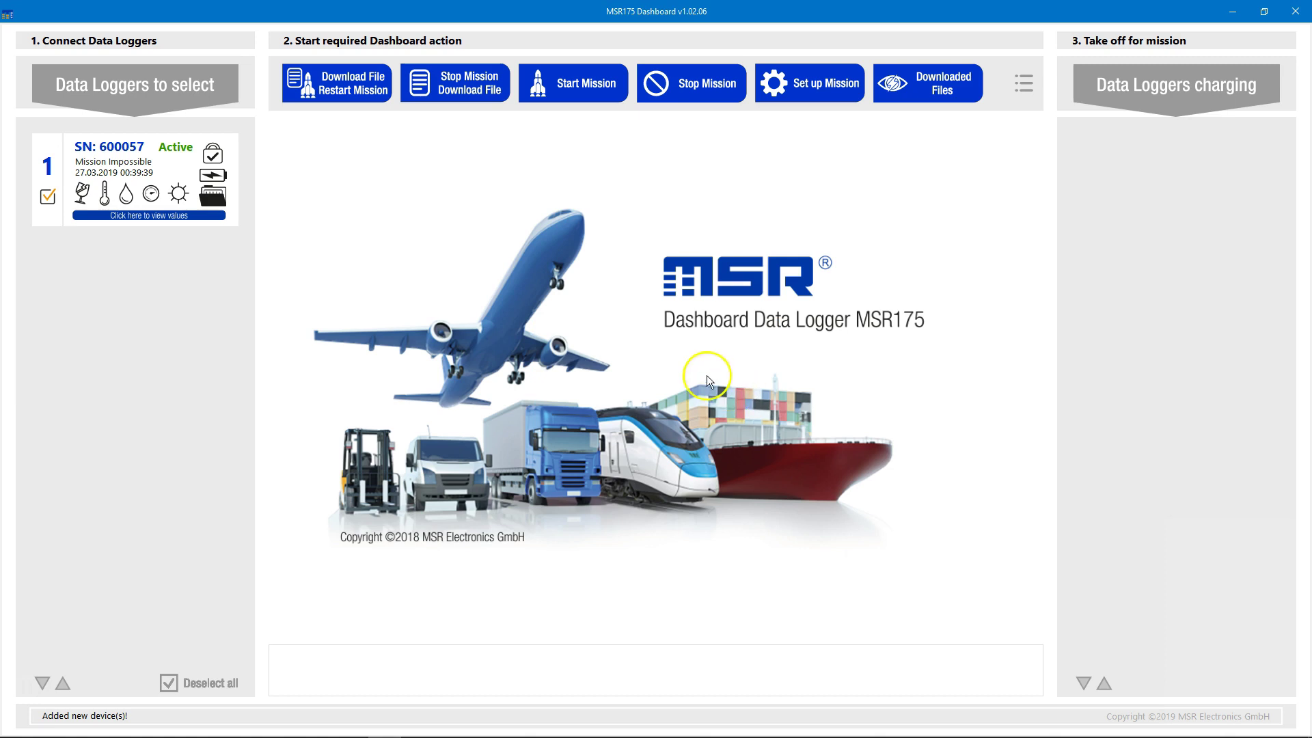
Stop logger SN 600057's mission and download its record data.
left_click(470, 82)
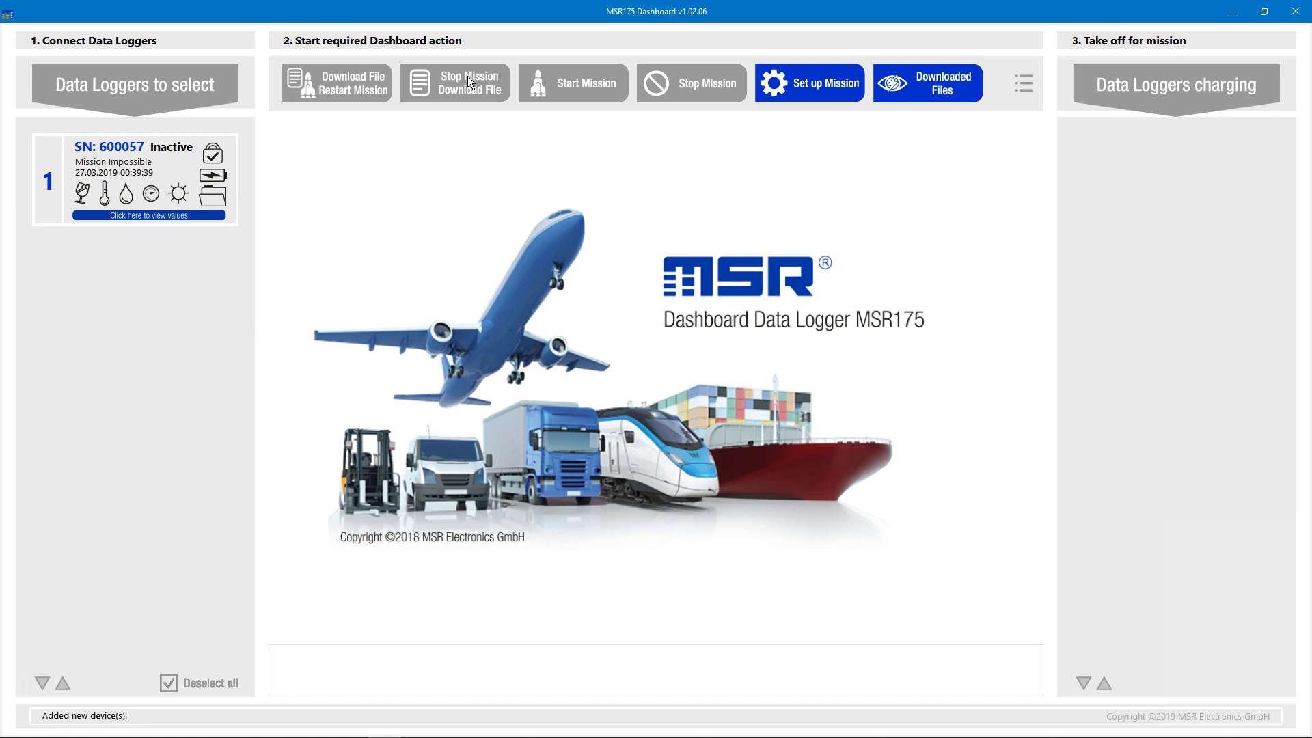
List the downloaded files and open MSR600057_190327_003939.m175 in ReportGenerator.
left_click(942, 89)
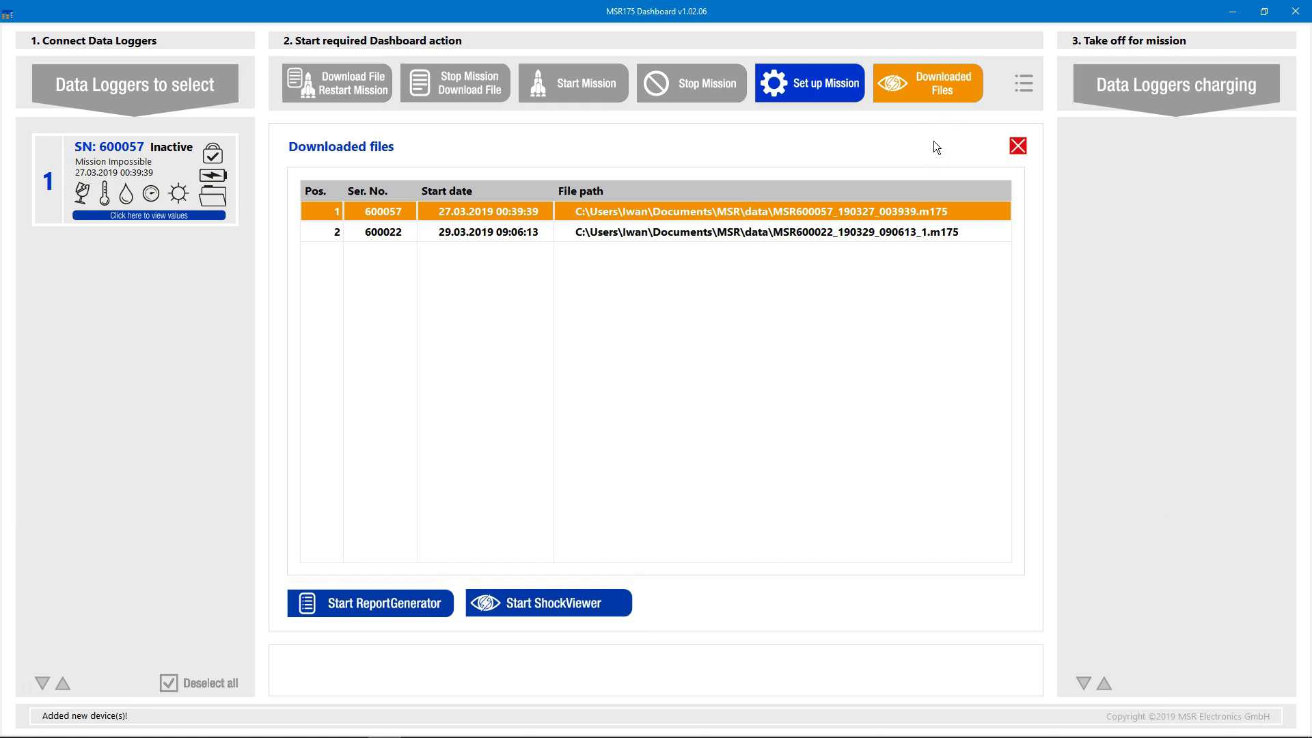
left_click(422, 605)
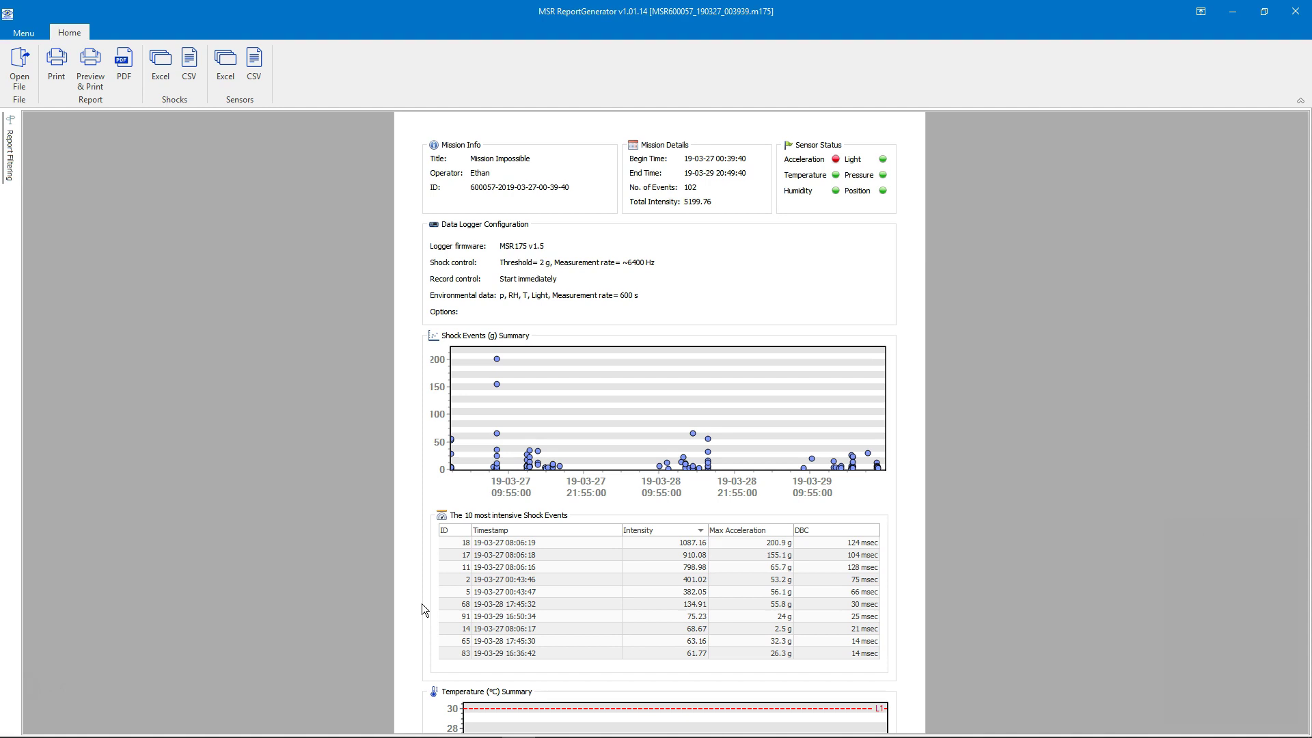
Scroll through the report's shock, temperature and humidity charts, then return to the top.
scroll(421, 604, "down", 2)
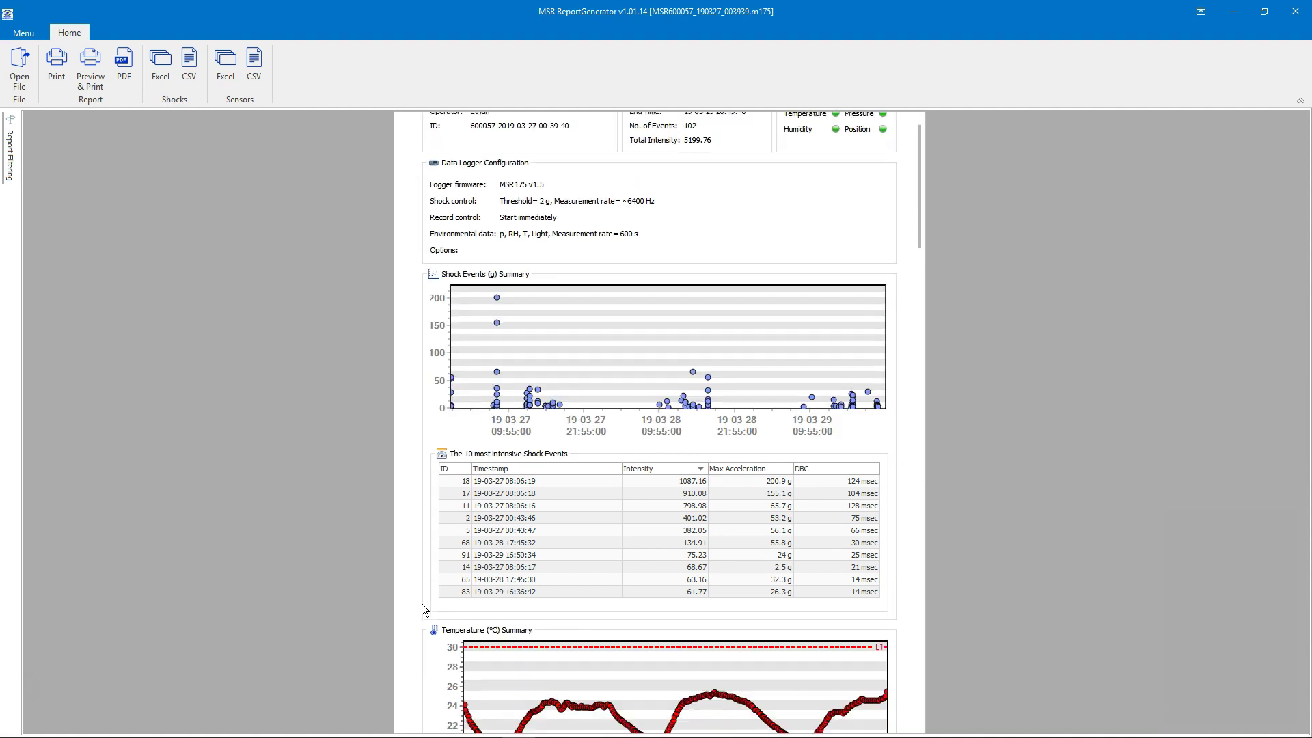
scroll(421, 604, "down", 3)
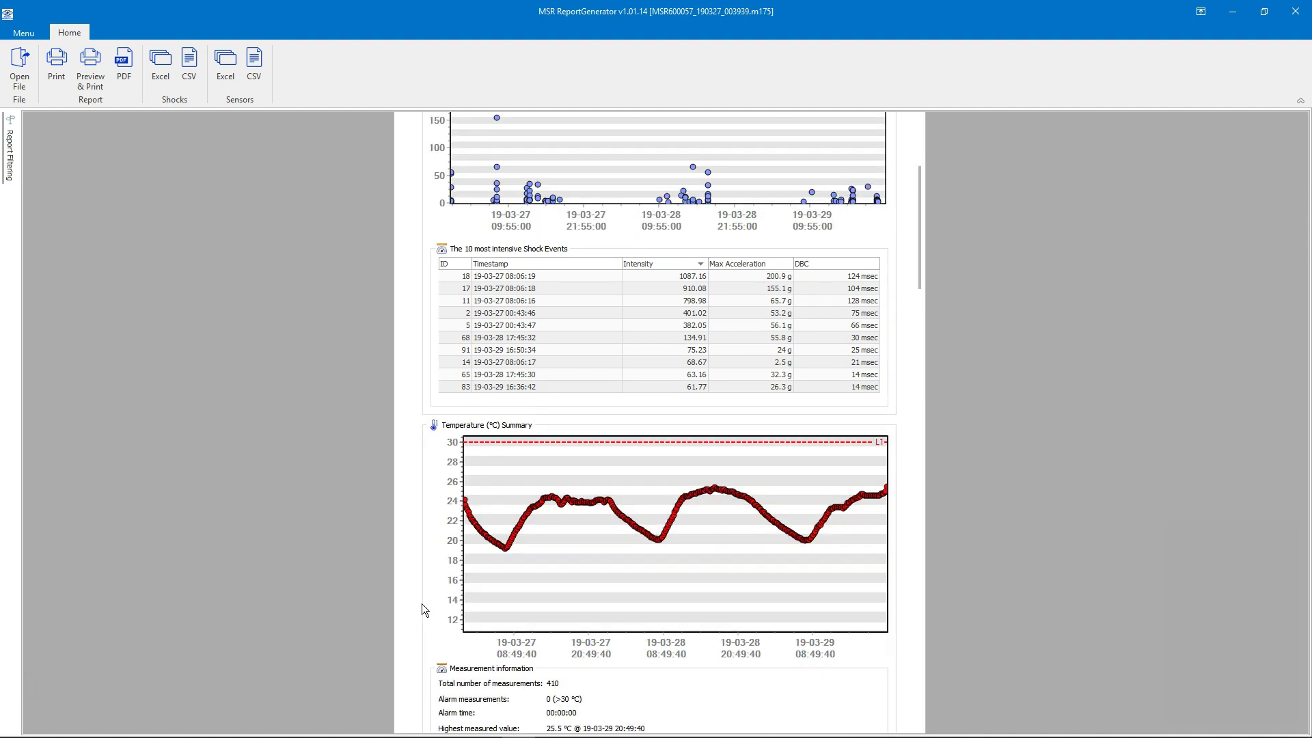
scroll(422, 604, "down", 4)
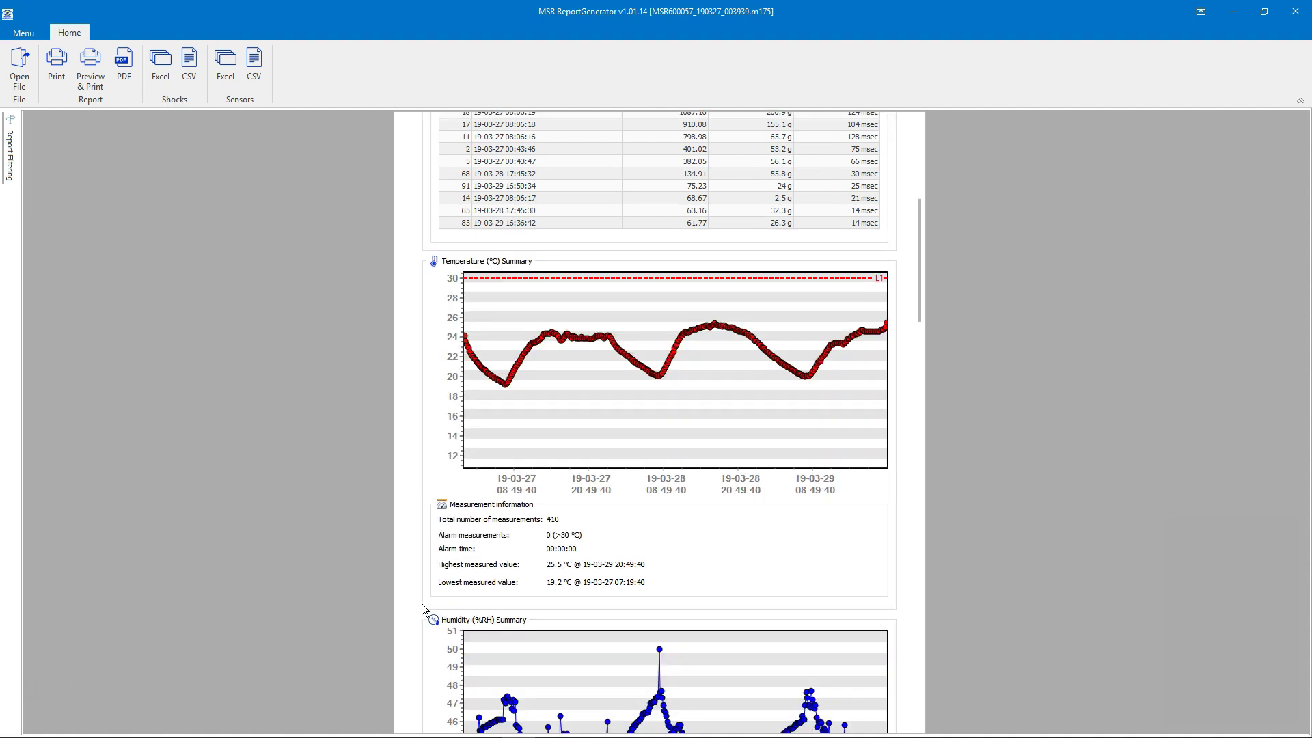
scroll(421, 603, "down", 1)
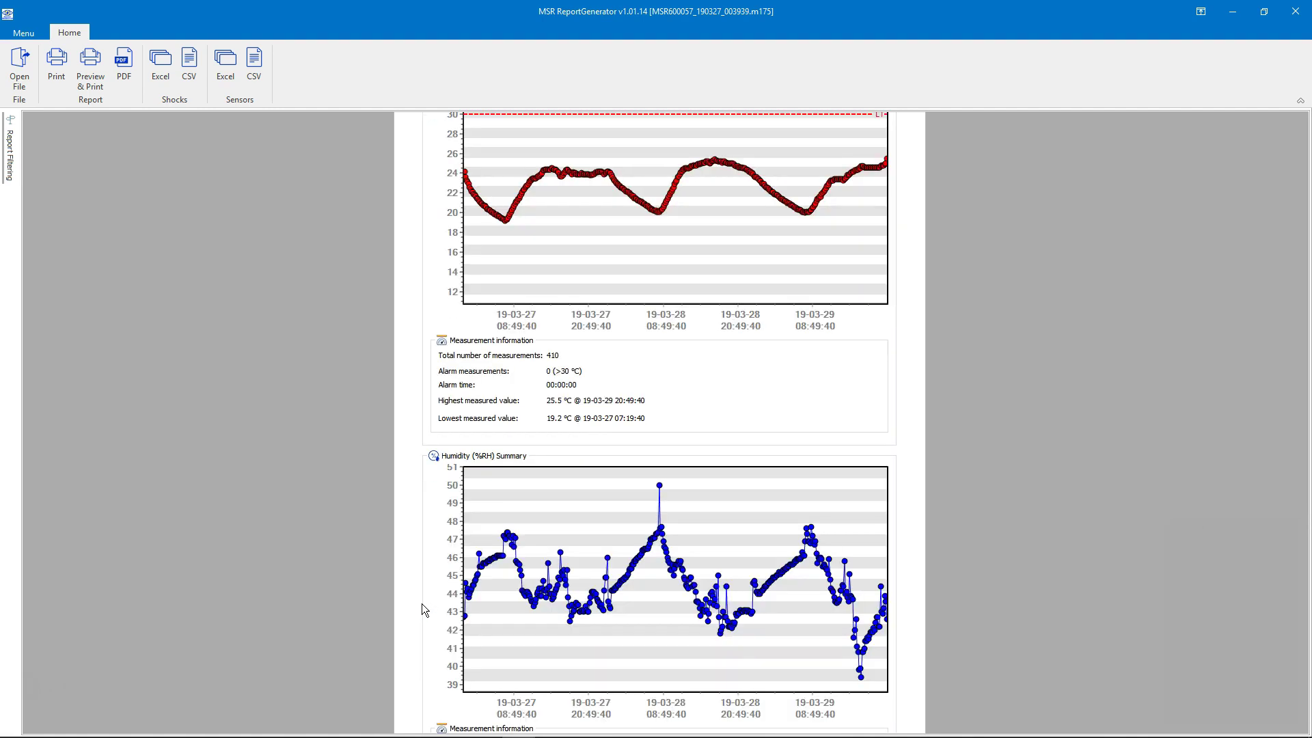
left_click_drag(918, 299, 955, 166)
In Report Filtering, set the report begin hour to 09.
left_click(14, 145)
left_click(190, 242)
left_click(190, 242)
left_click(190, 243)
left_click(190, 243)
left_click(191, 243)
left_click(190, 243)
left_click(191, 243)
left_click(194, 244)
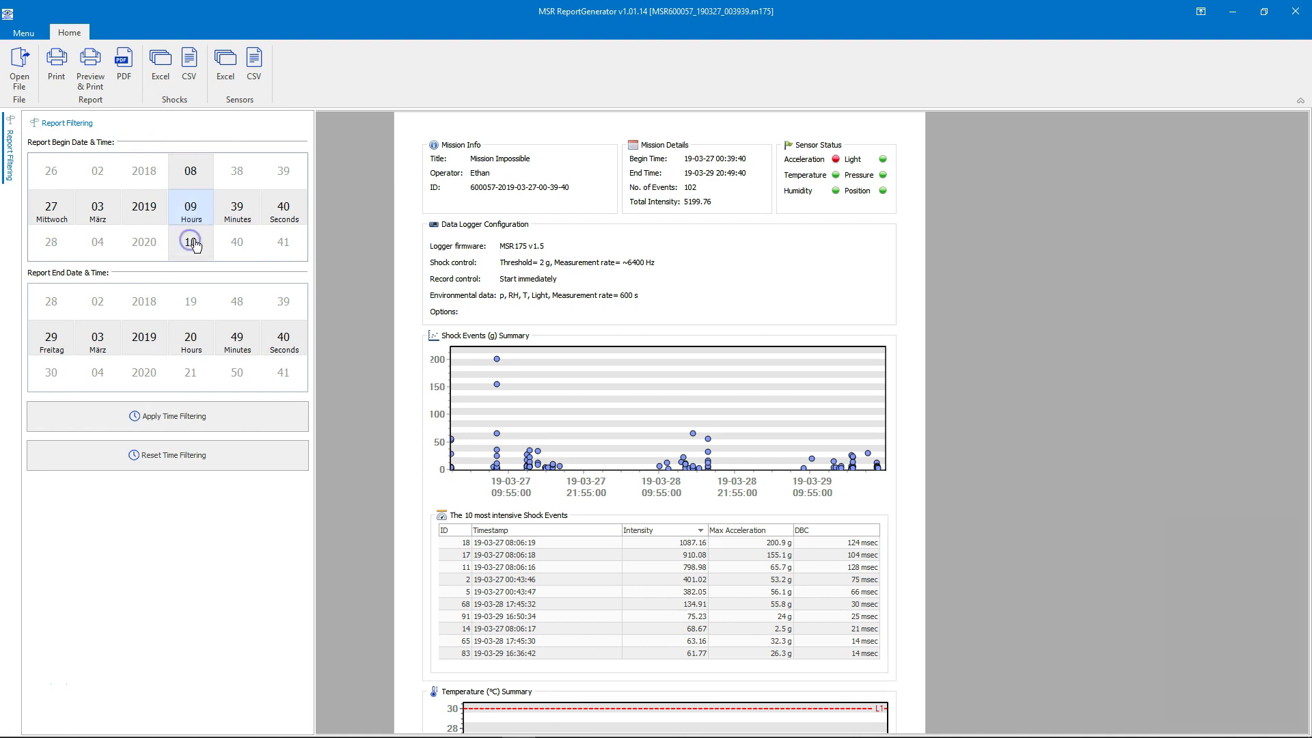
Set begin minutes to 55, apply the time filter (80 shock events), and close the report.
left_click(237, 243)
left_click(237, 243)
left_click(238, 242)
left_click(238, 244)
left_click(239, 243)
left_click(240, 244)
left_click(240, 245)
left_click(241, 246)
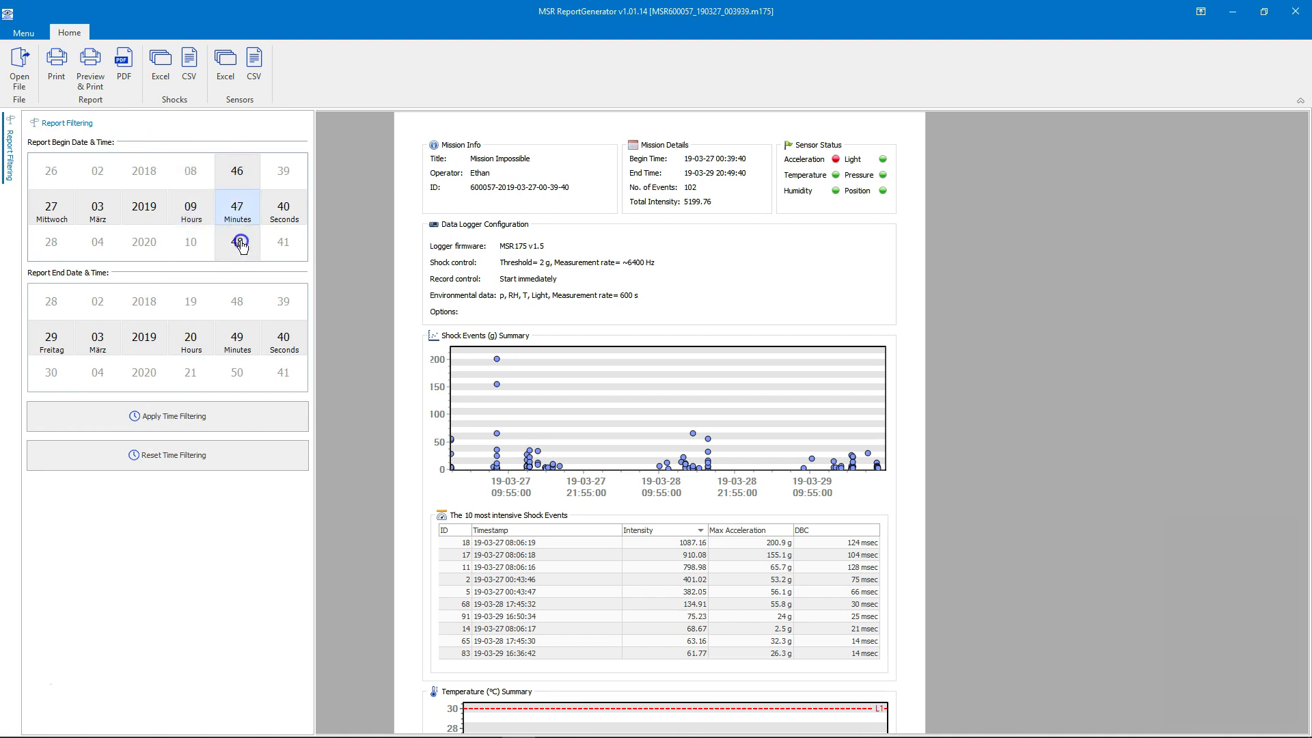
left_click(241, 245)
left_click(241, 245)
left_click(241, 244)
left_click(241, 245)
left_click(241, 244)
left_click(242, 245)
left_click(241, 244)
left_click(241, 245)
left_click(209, 415)
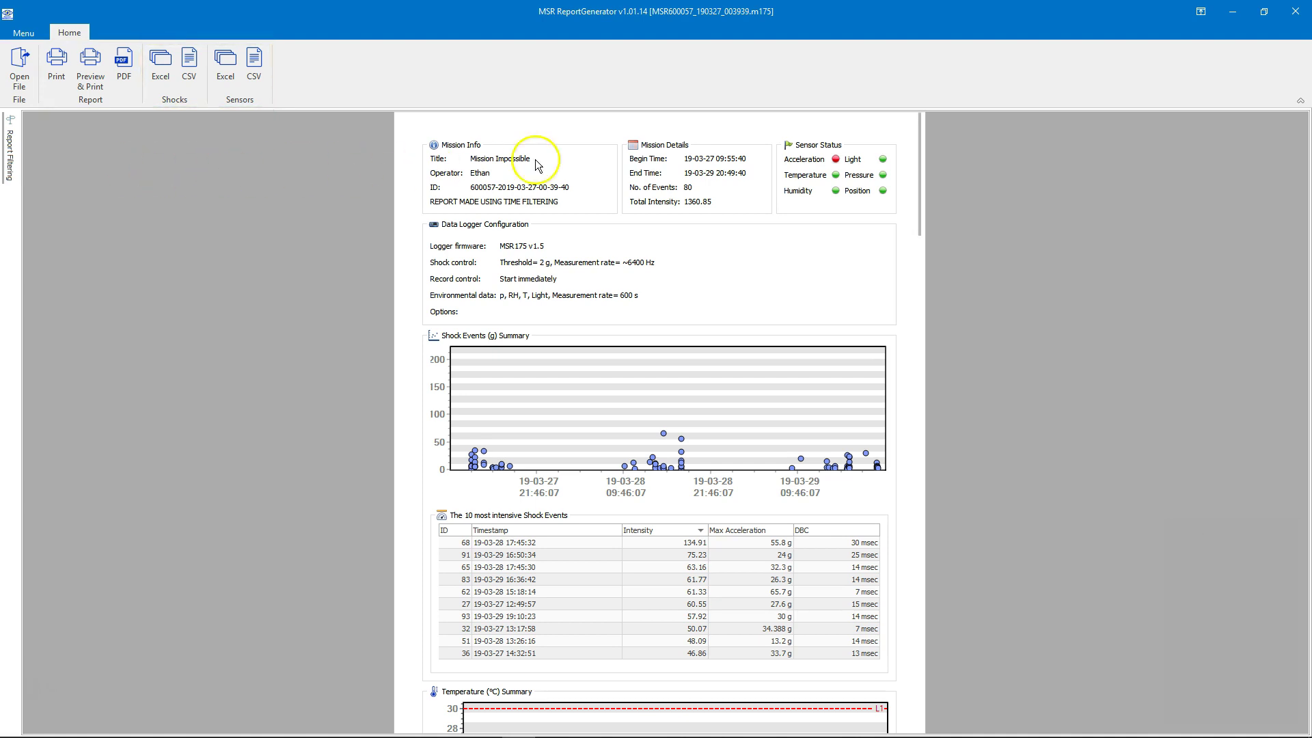
left_click(1295, 11)
Open the 600057 file in ShockViewer, showing shock event 18 peaking near 200 g.
left_click(577, 604)
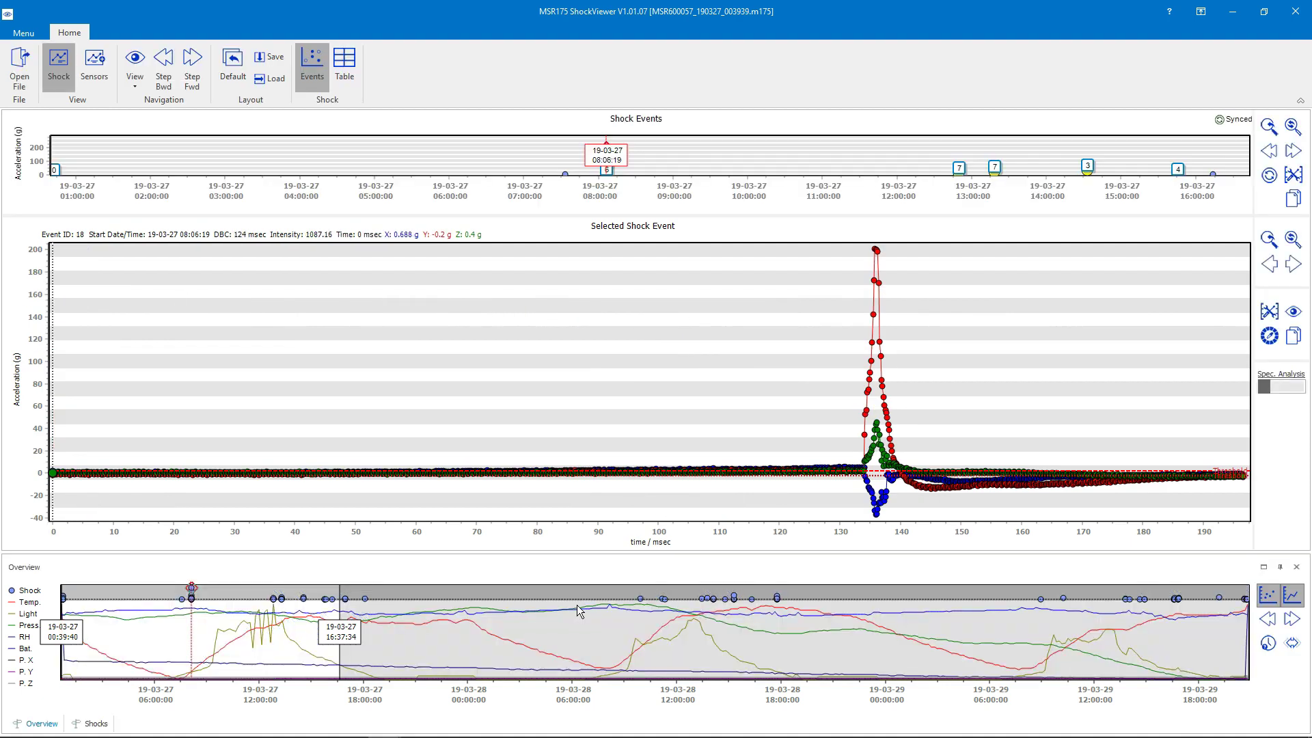
Switch to the MSR Electronics YouTube channel and scroll down to the ShockViewer tutorial videos.
key("alt+Tab")
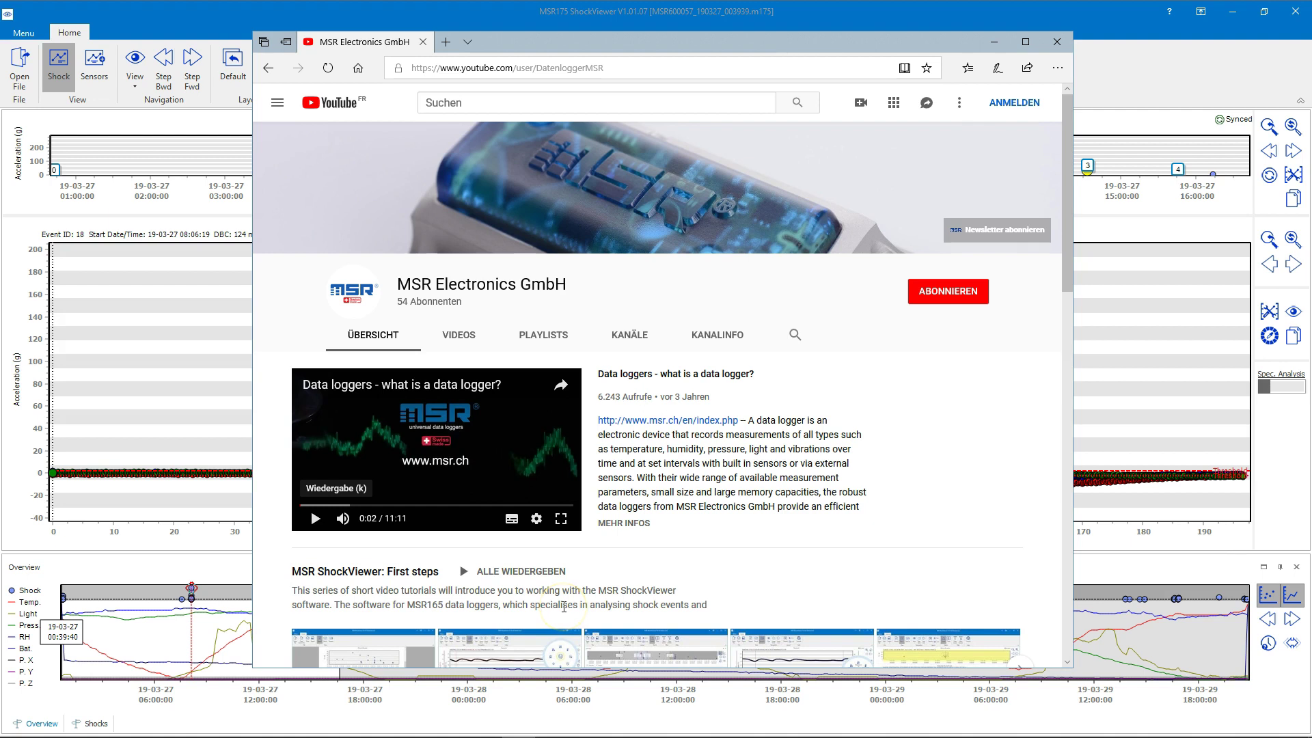
left_click(1070, 151)
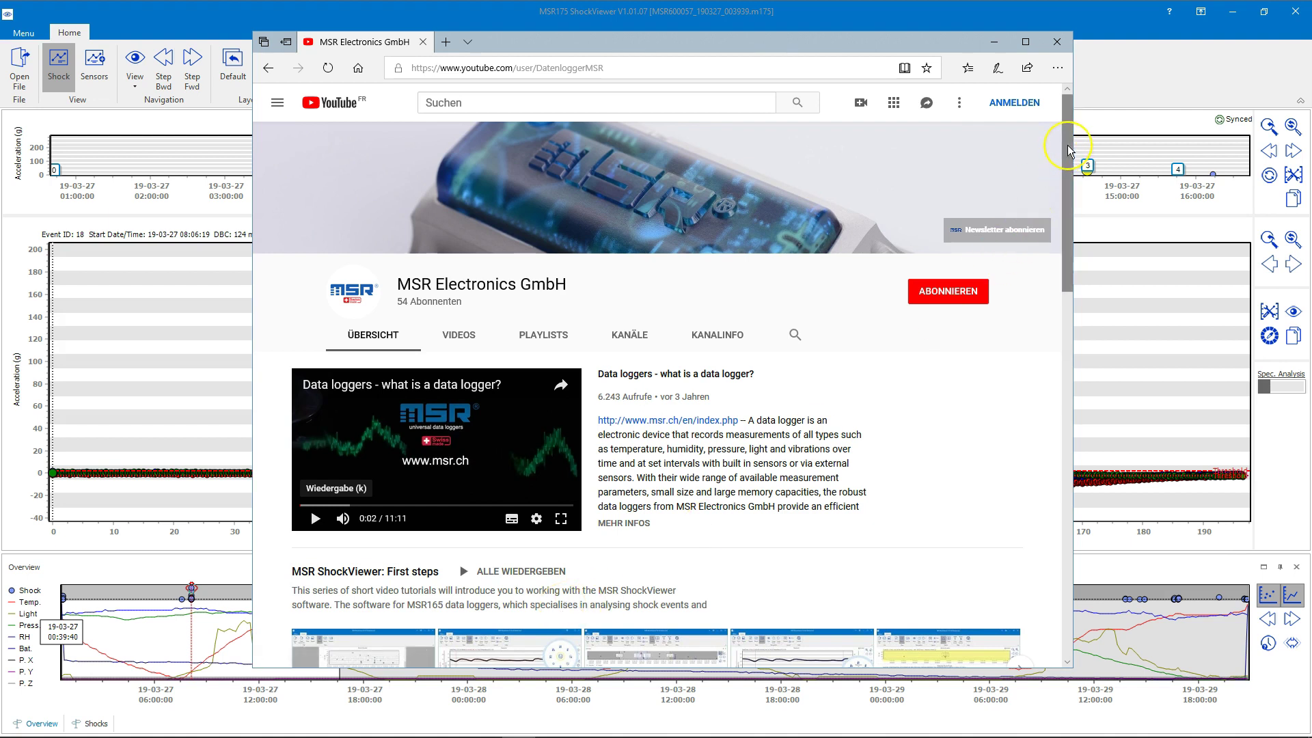
left_click_drag(1070, 151, 1070, 213)
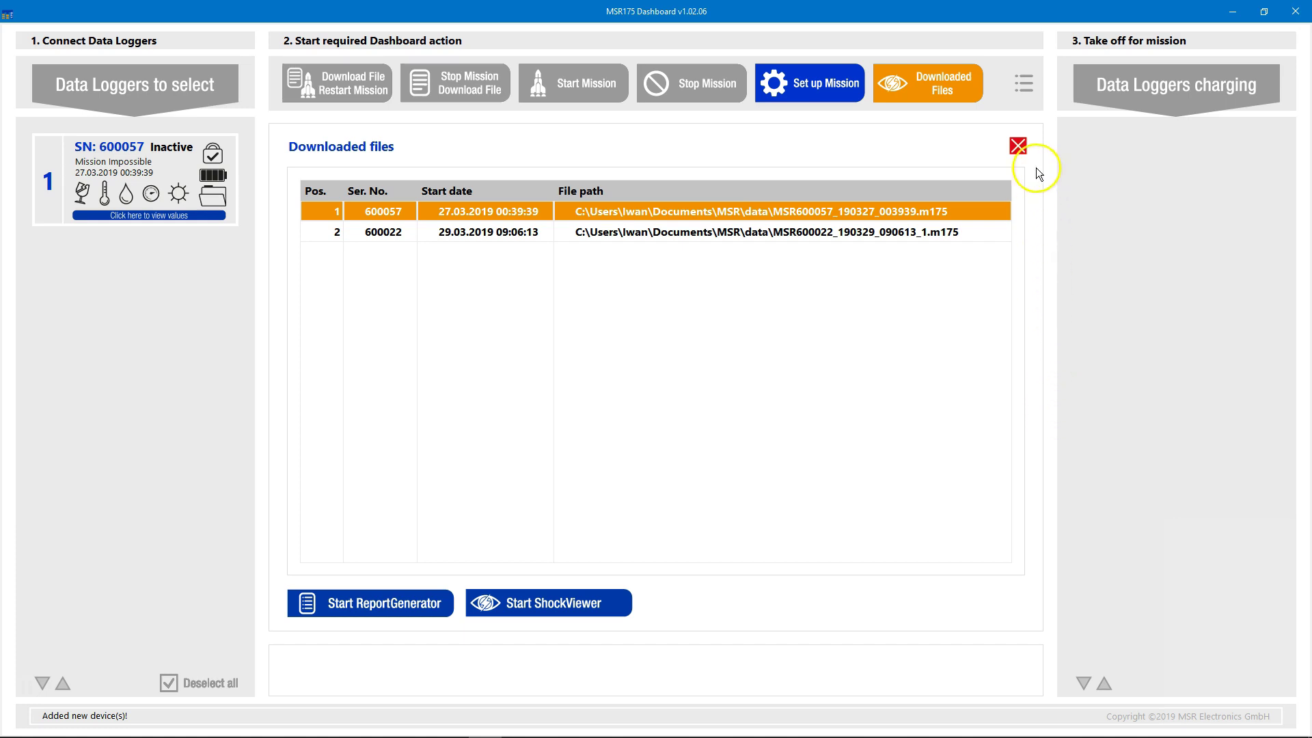
Open the Dashboard's Options page showing the default data-file folder.
left_click(1024, 84)
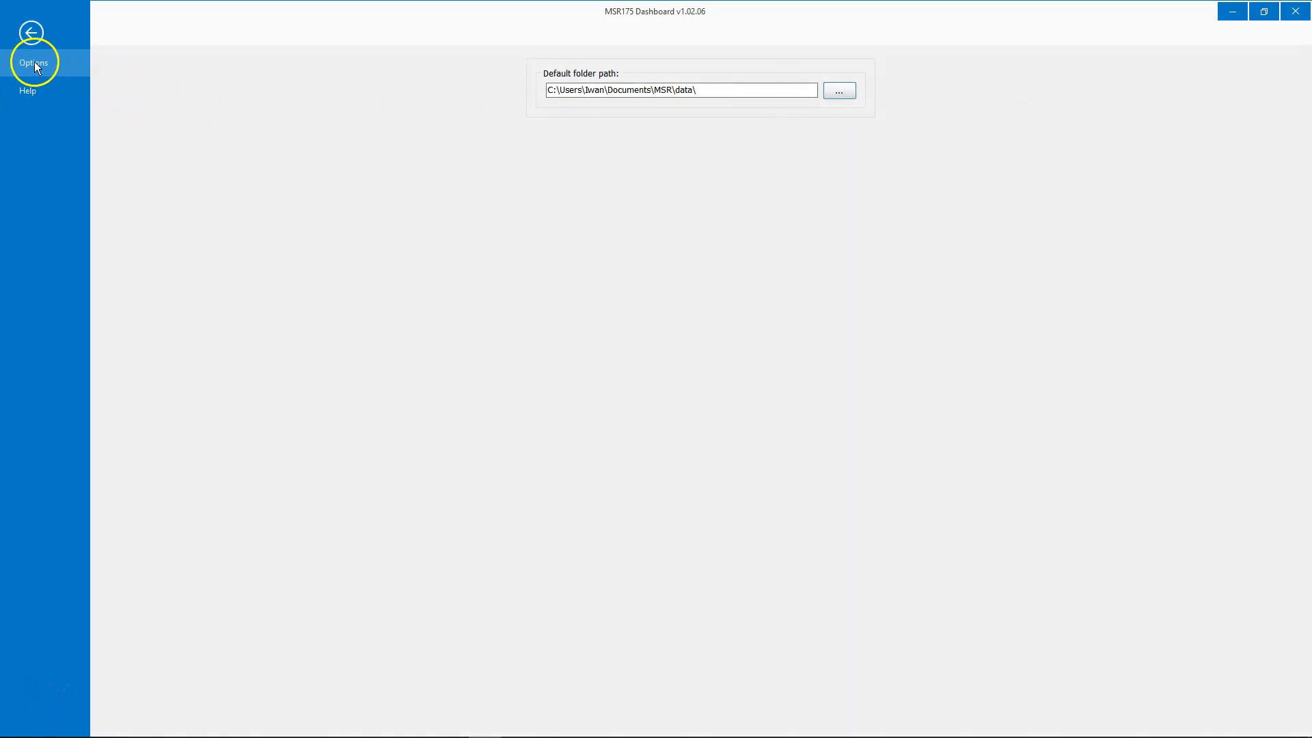